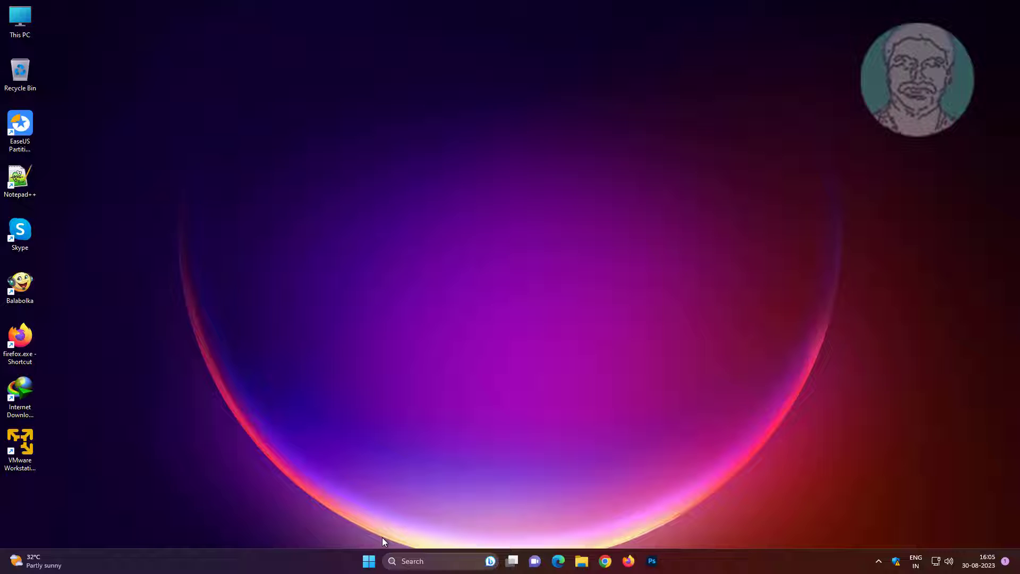
Step: In the account sign-in options of Windows Settings, turn off automatically saving restartable apps and restarting them at sign-in
click(368, 561)
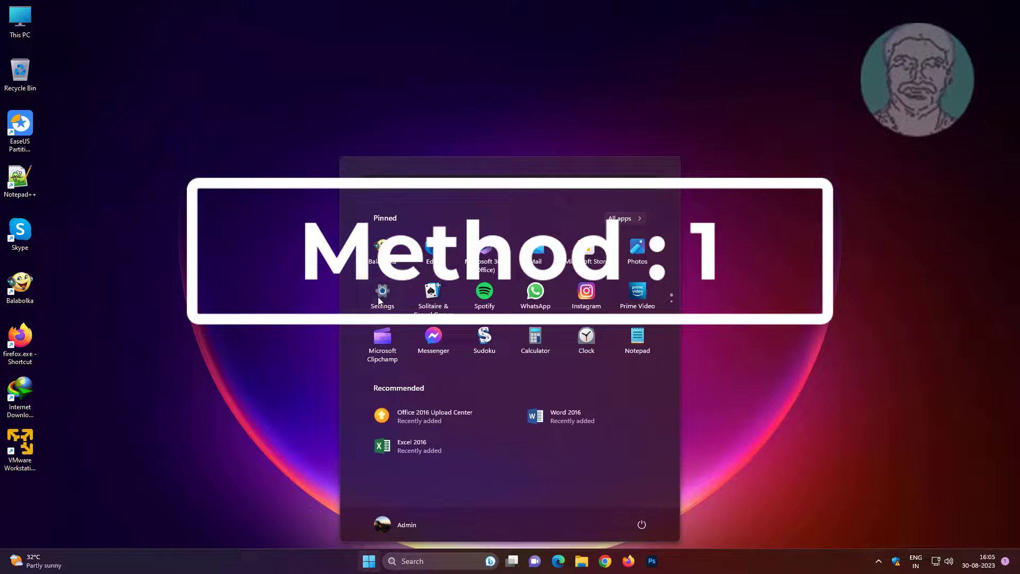
click(379, 299)
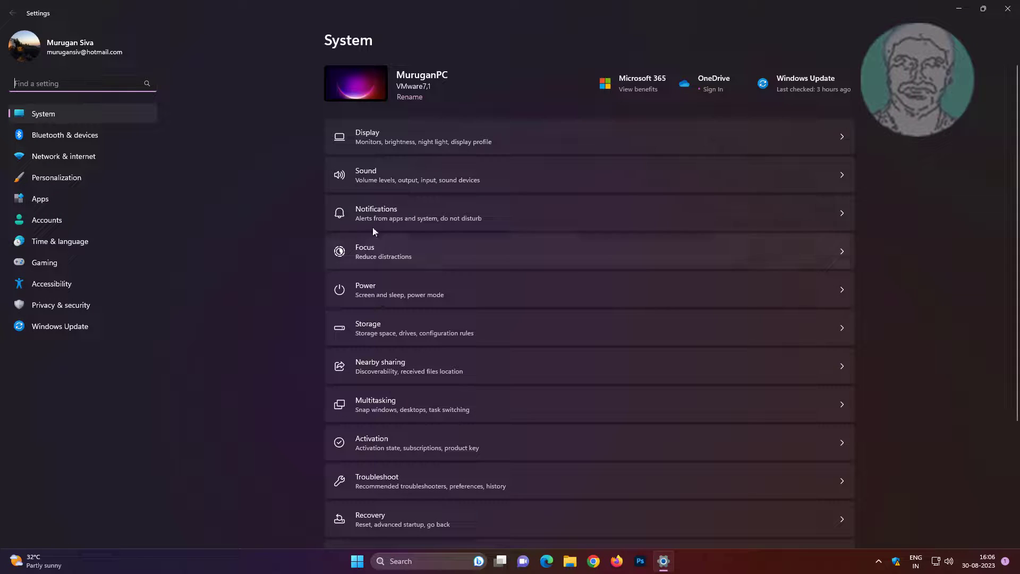
click(49, 223)
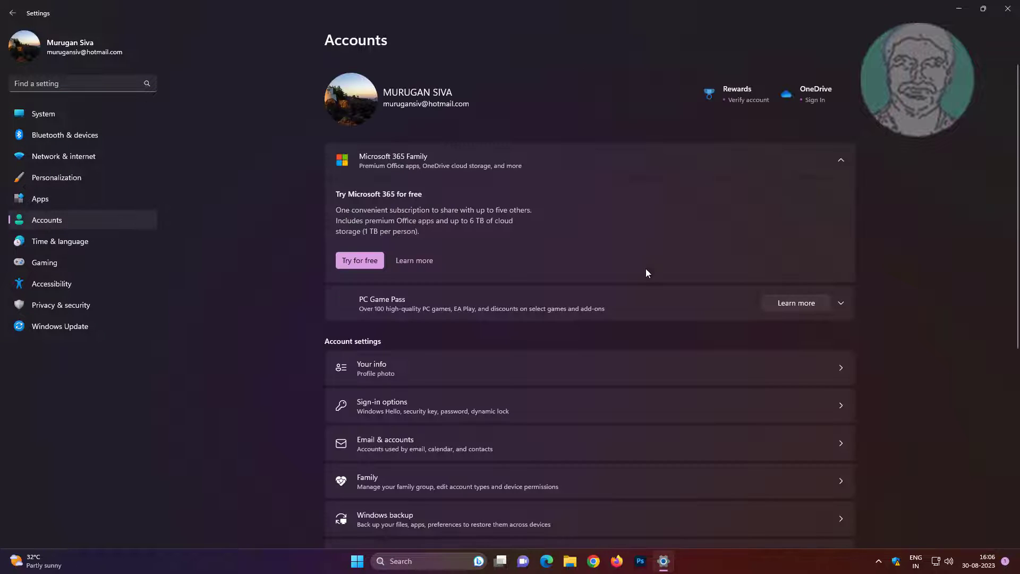
click(426, 416)
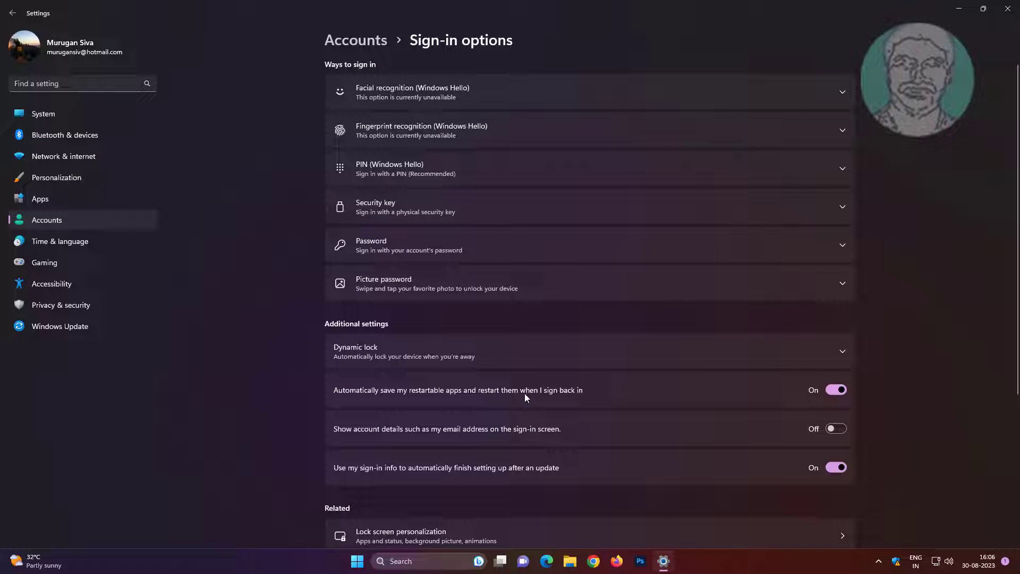
click(836, 390)
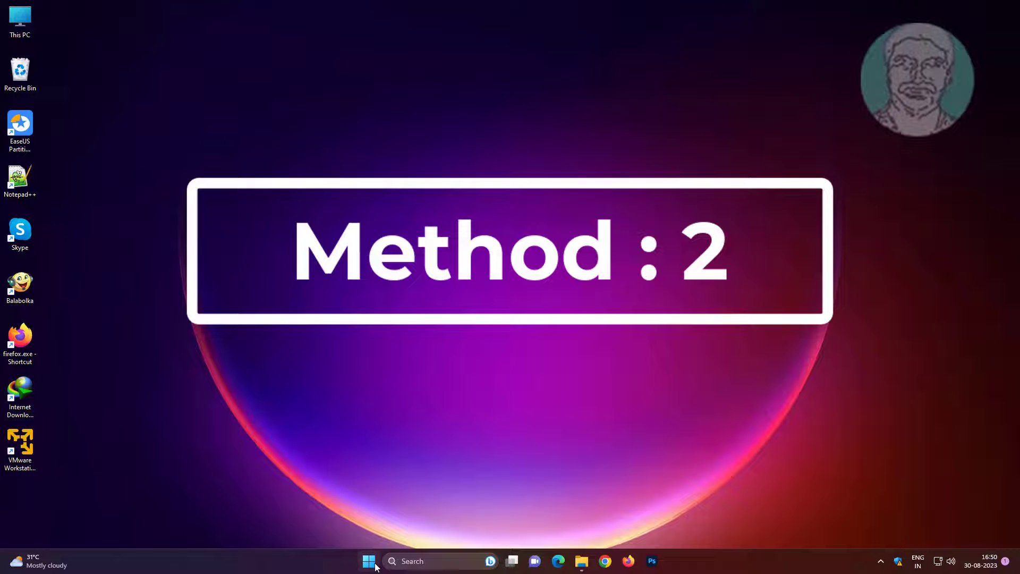
Step: Disable Microsoft Edge in the Startup apps list of Windows Settings and close Settings
click(370, 562)
click(391, 291)
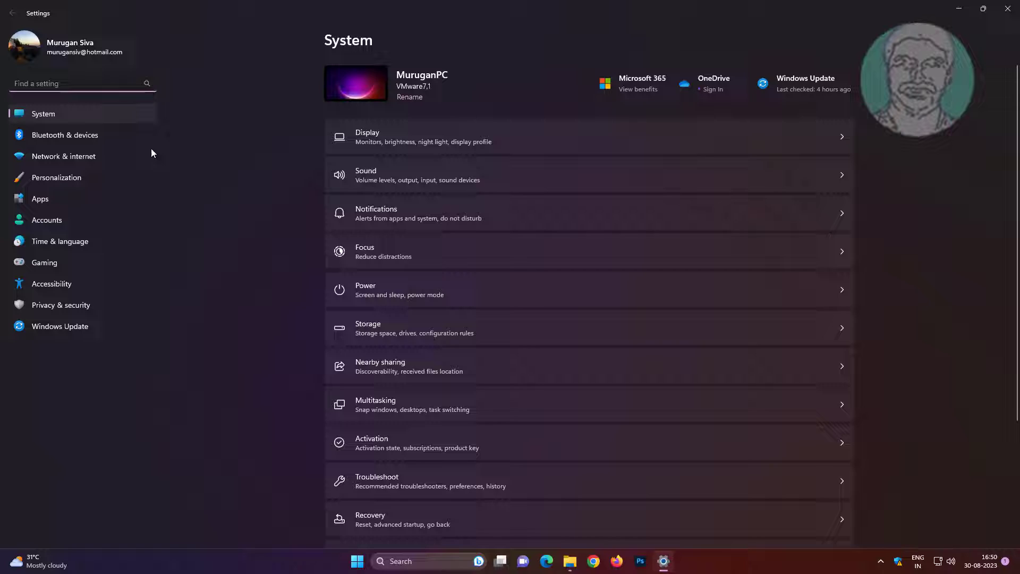
click(63, 202)
click(391, 363)
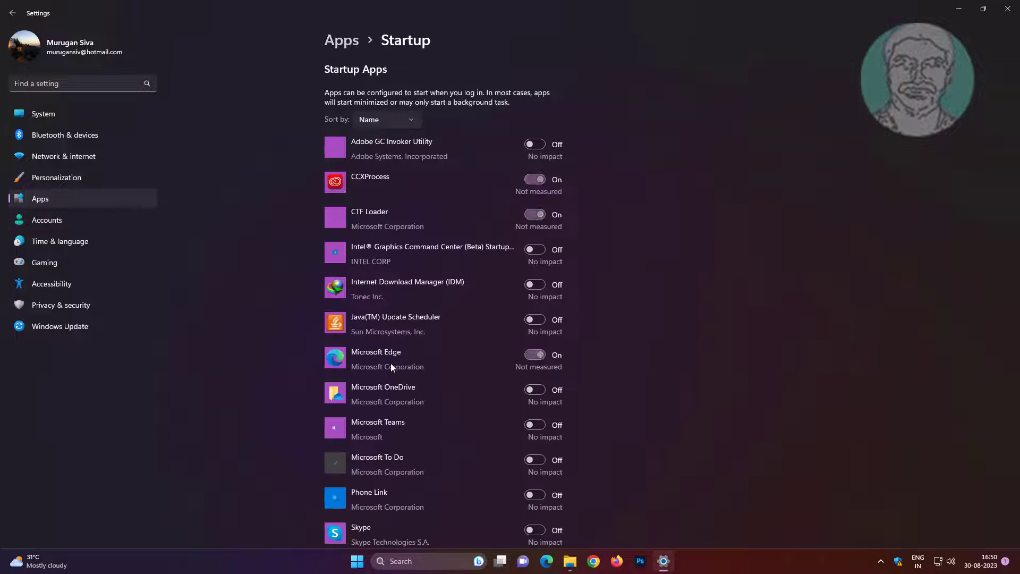
click(527, 359)
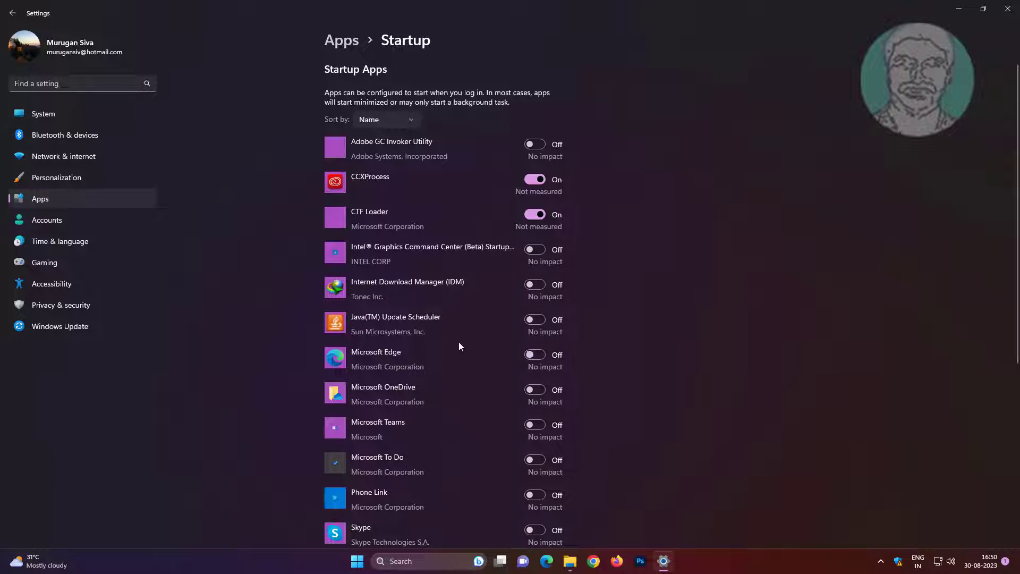
click(1008, 9)
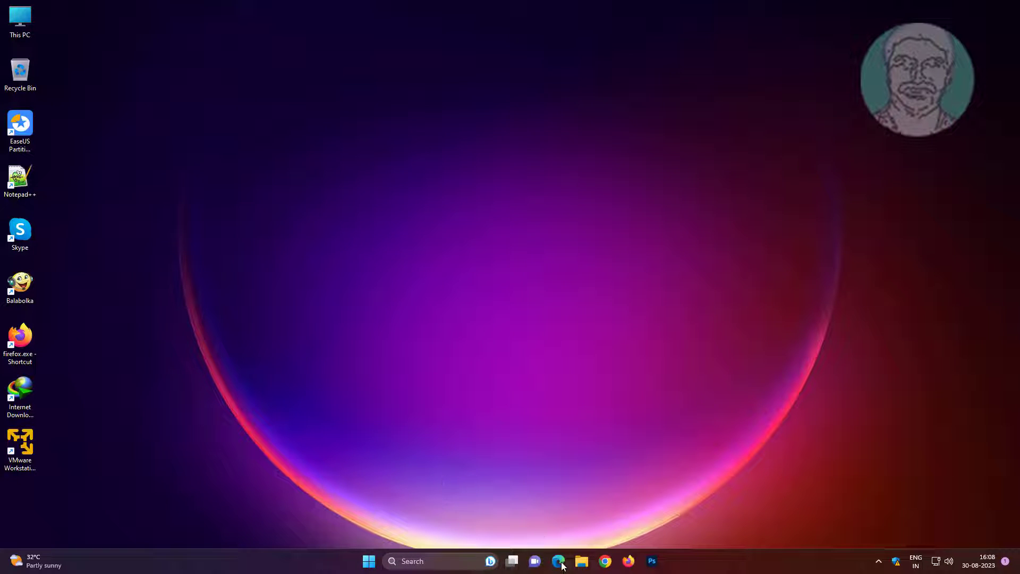
Step: Turn off Startup boost in Microsoft Edge's system and performance settings, and close the browser without pinning any sites
click(558, 562)
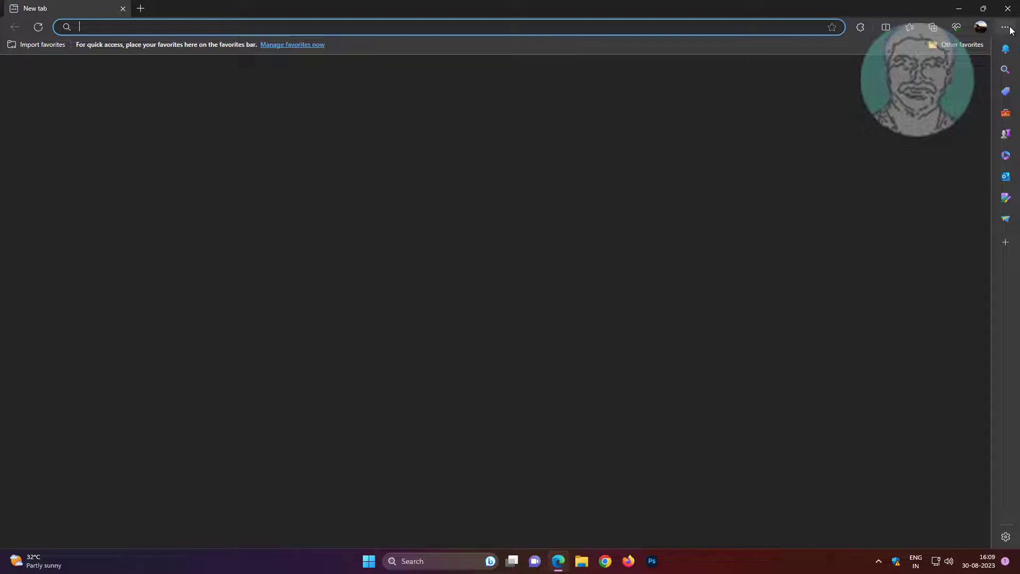
click(1011, 29)
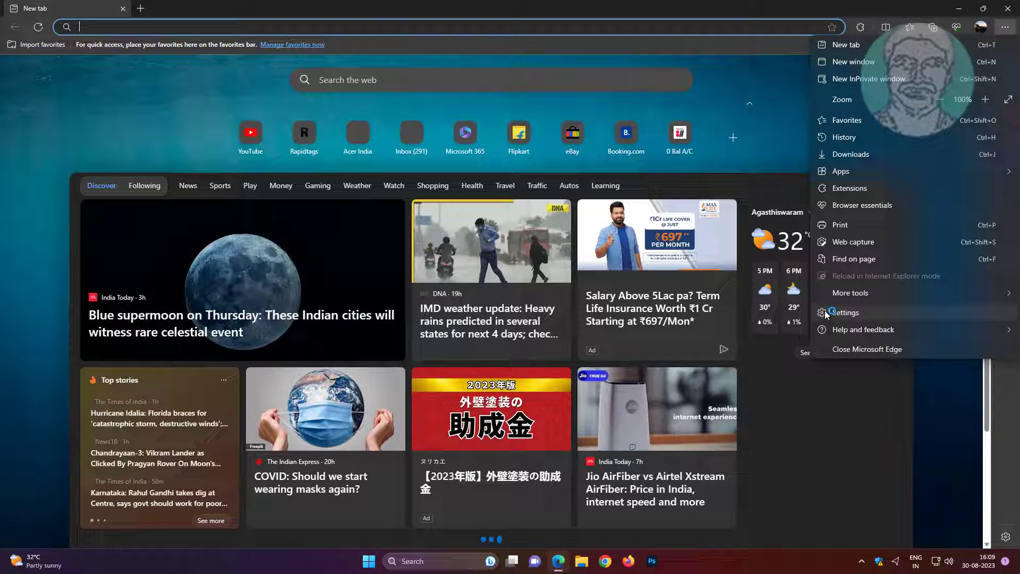
click(832, 314)
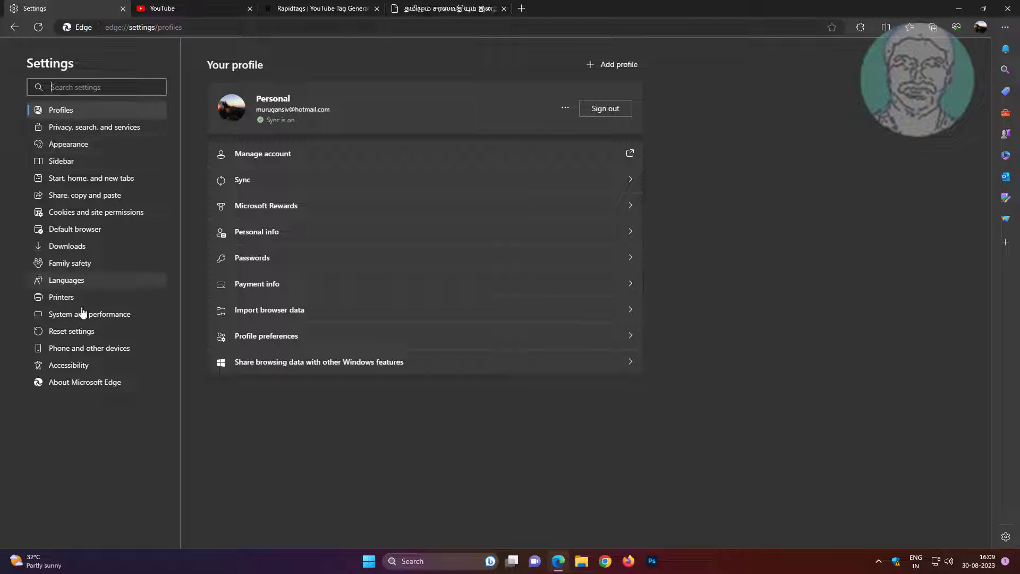
click(107, 316)
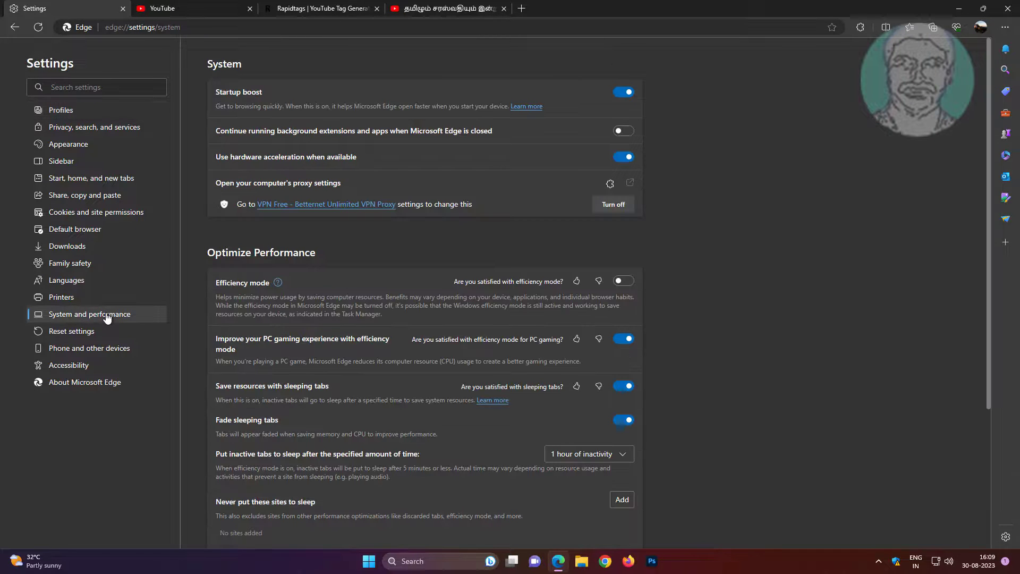
click(621, 94)
click(1008, 9)
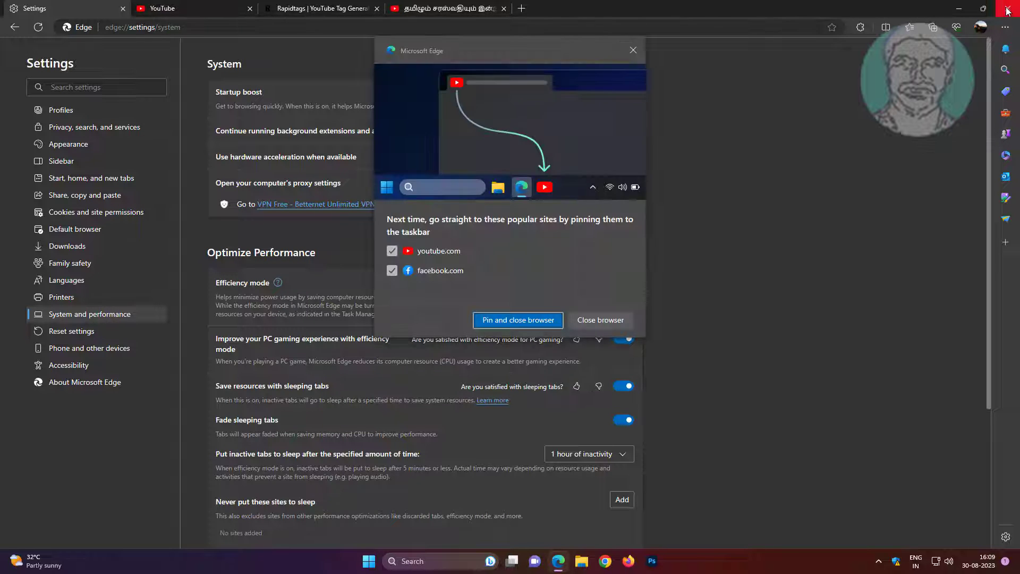
click(596, 320)
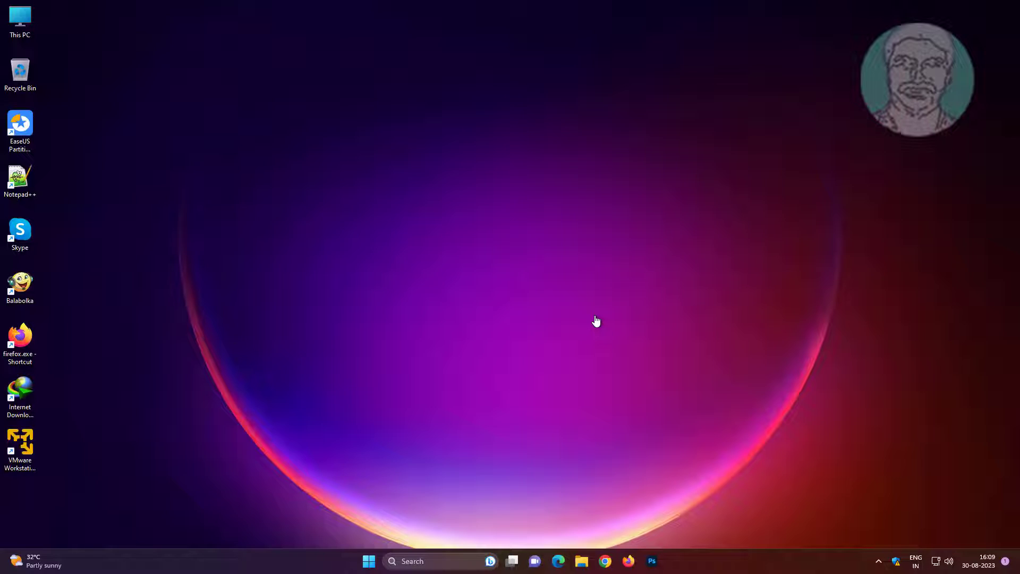
Step: In Windows Settings, change the desktop background type to Picture using the first recent image, and close Settings
click(371, 566)
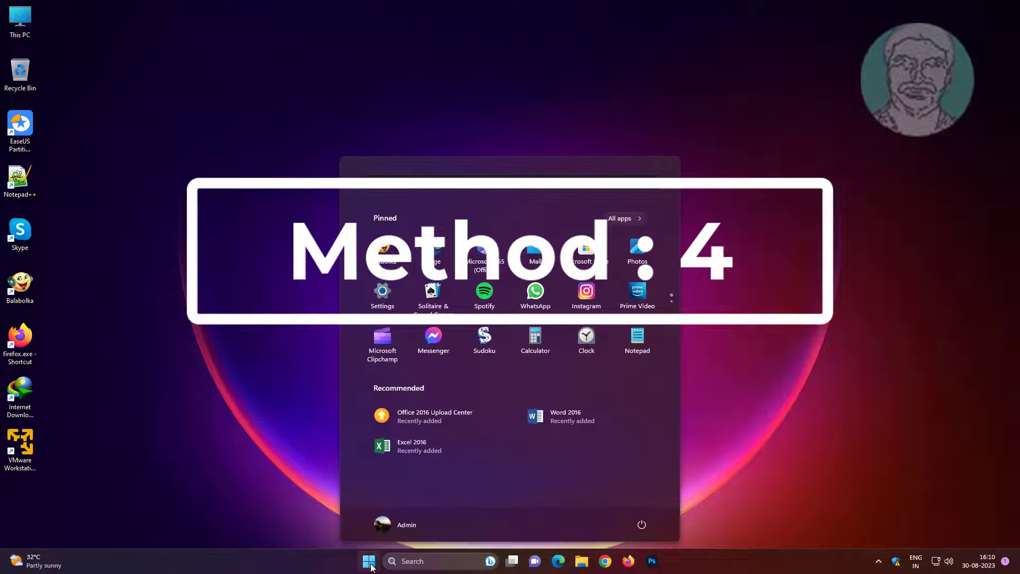
click(380, 294)
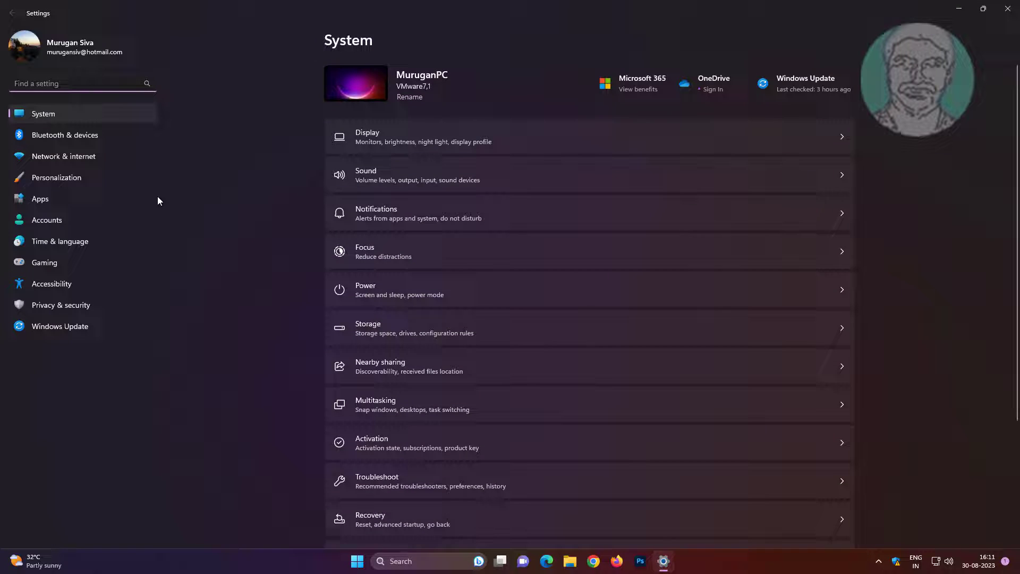
click(94, 183)
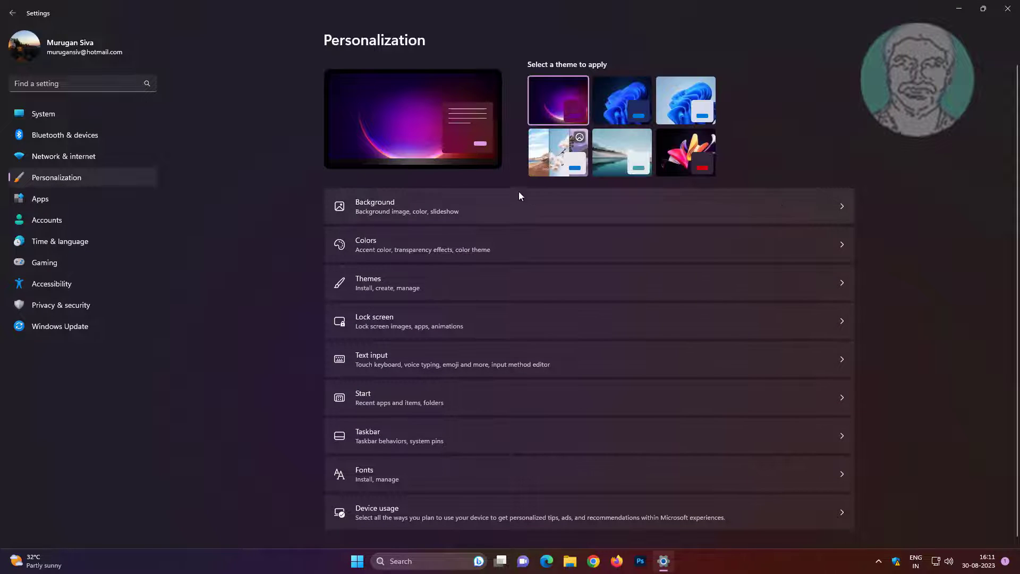
click(445, 205)
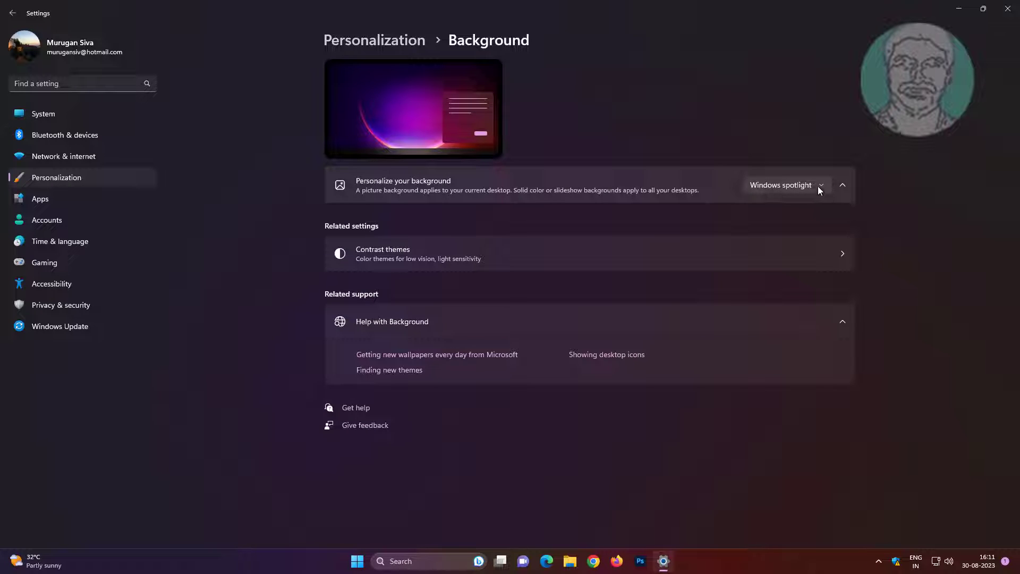
click(818, 186)
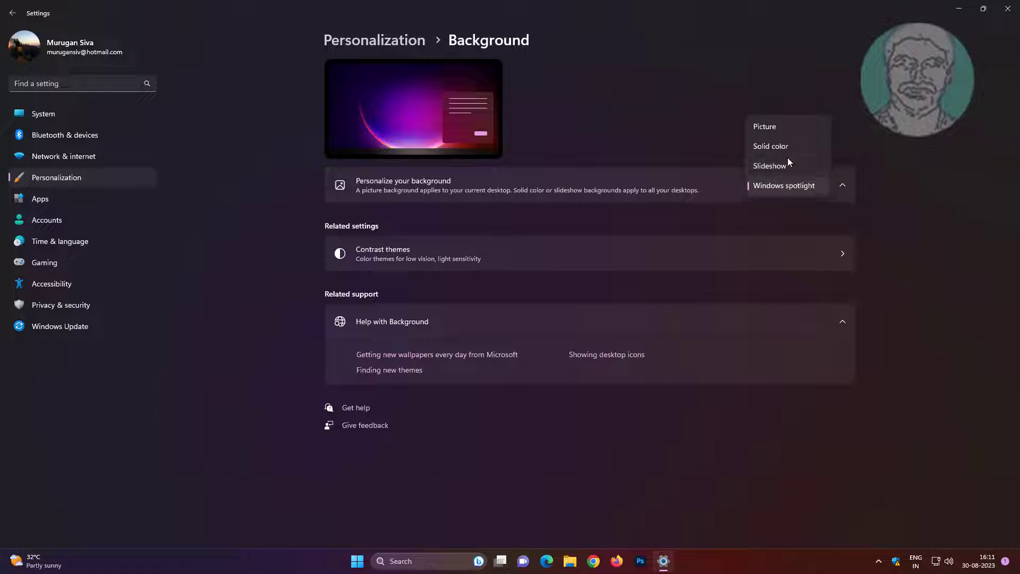
click(783, 126)
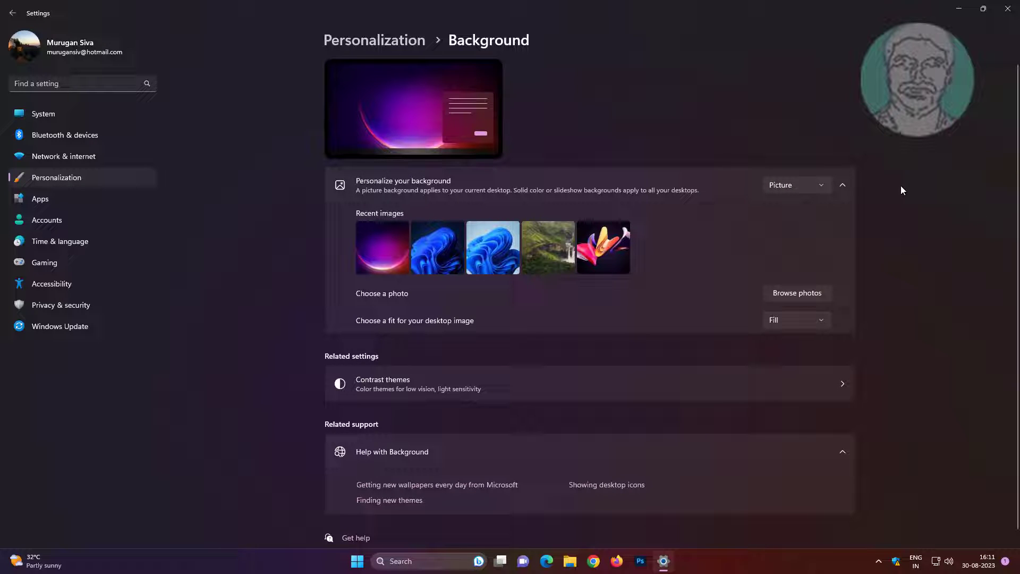
click(390, 251)
click(1008, 9)
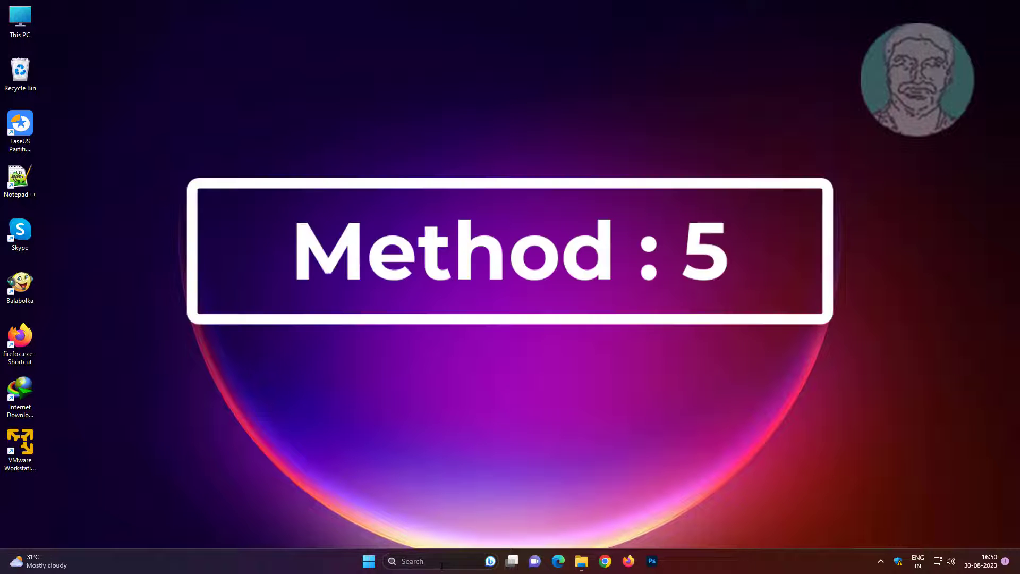
Step: Search Windows for regedit and run Registry Editor as administrator
click(442, 564)
text(reged)
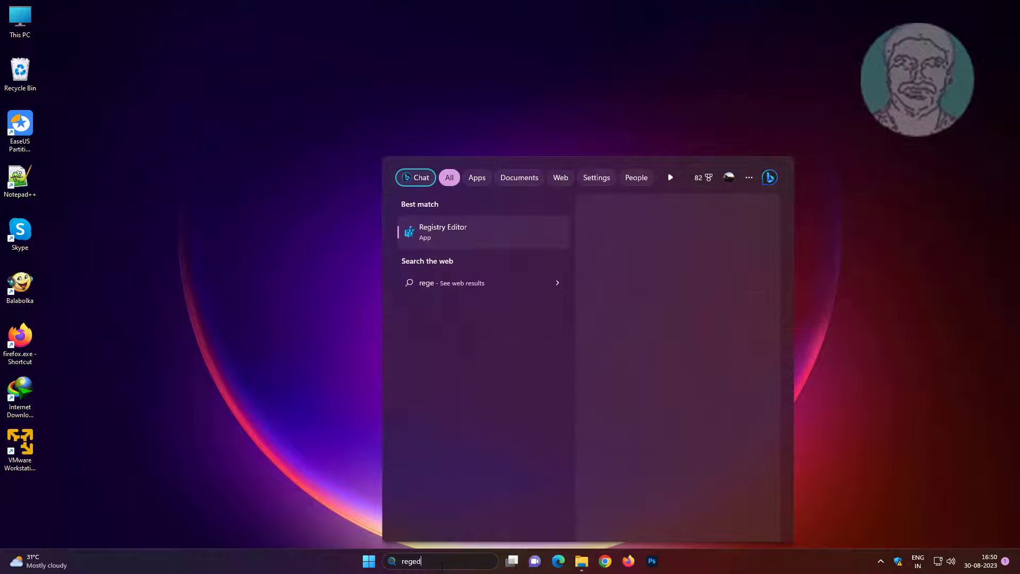
text(it)
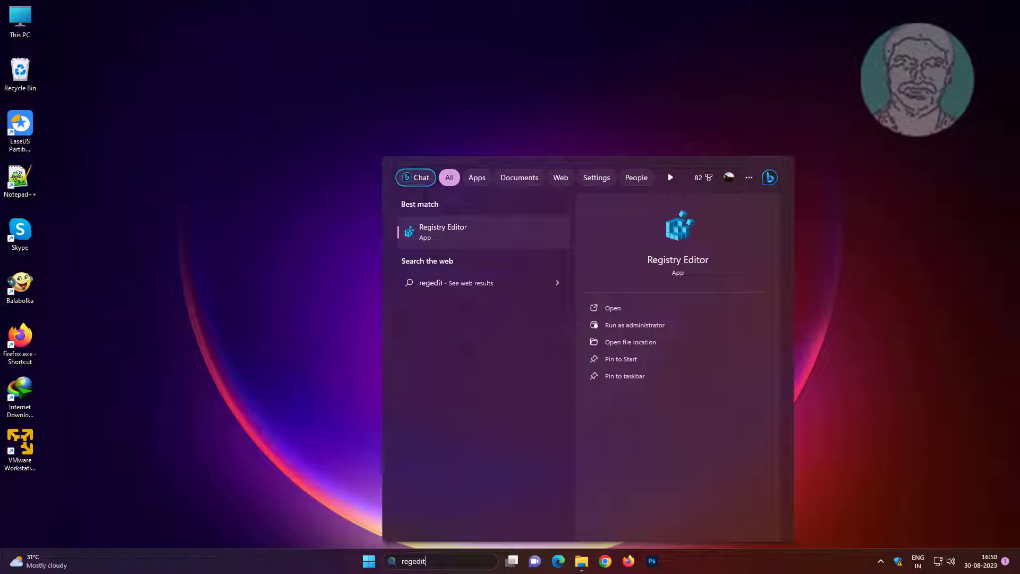
right_click(470, 232)
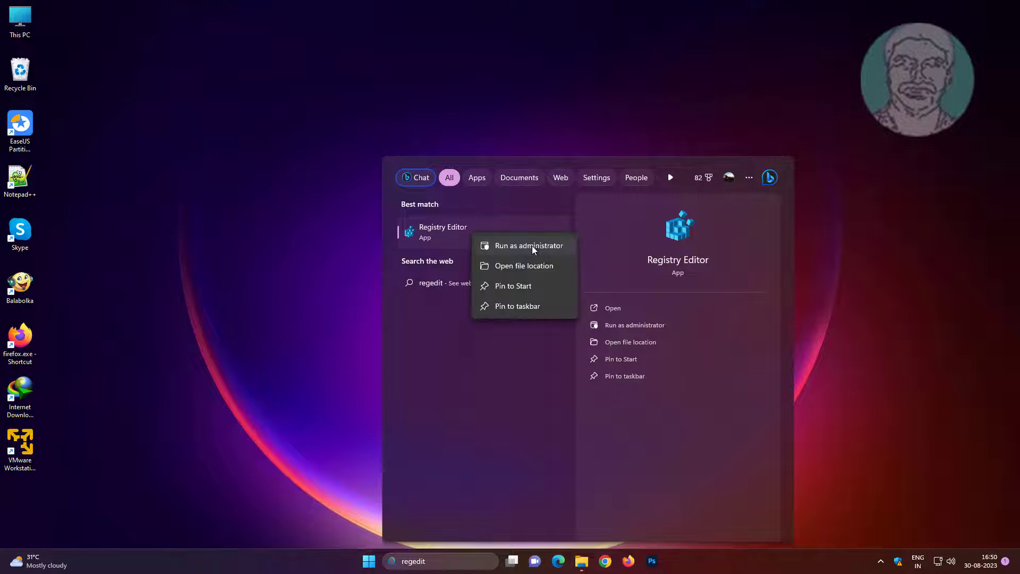
click(532, 245)
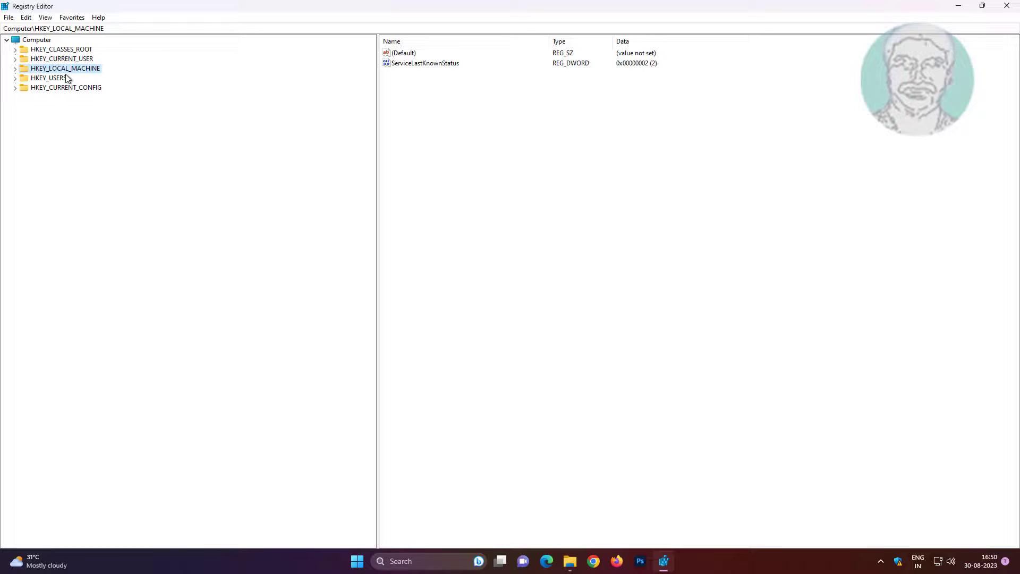
Step: Go to the registry key HKEY_LOCAL_MACHINE\SOFTWARE\Policies\Microsoft\Microsoft Edge\Main
click(15, 69)
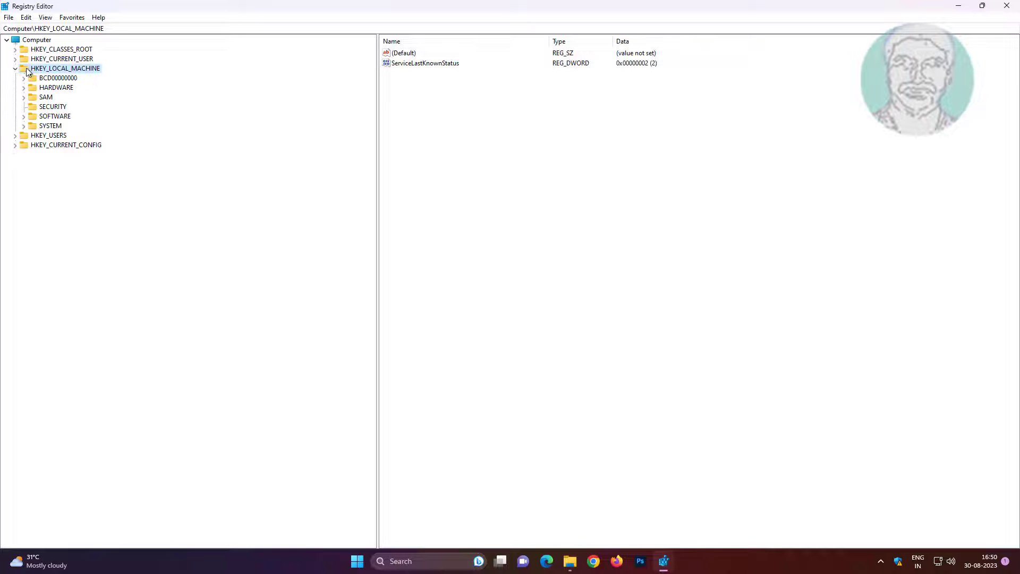
click(56, 117)
click(23, 117)
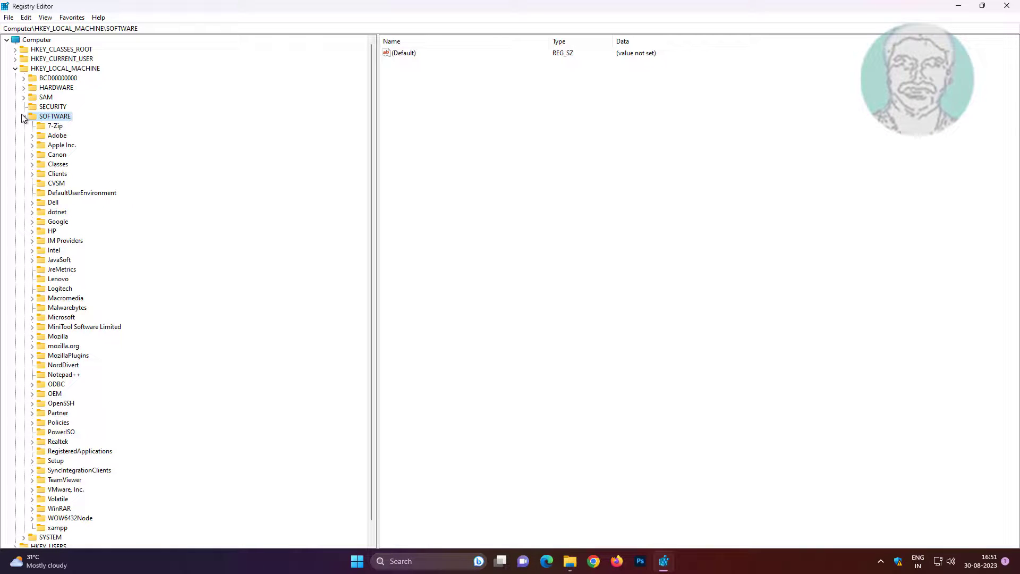
click(59, 423)
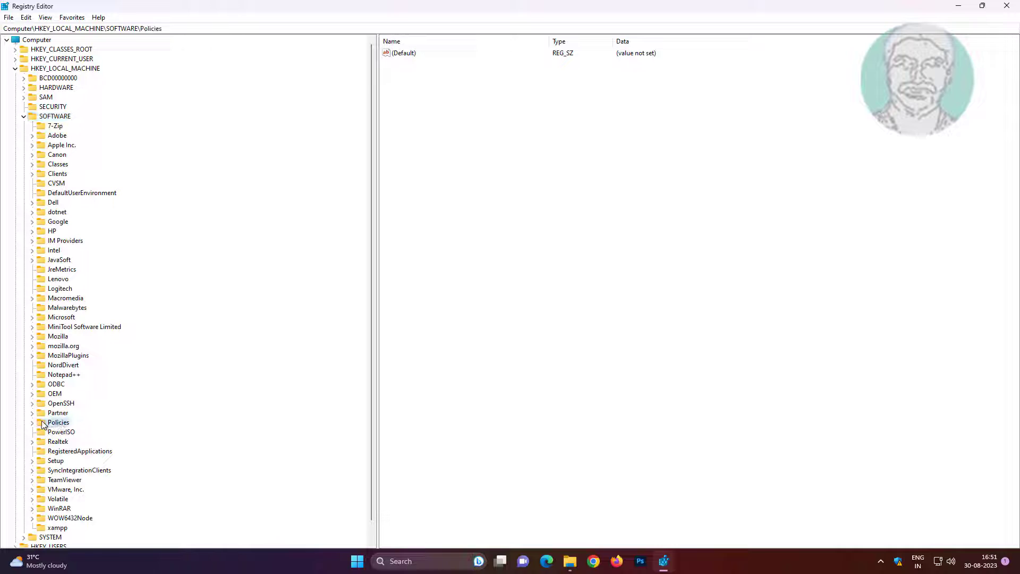
click(32, 424)
scroll(105, 406, down, 2)
click(66, 404)
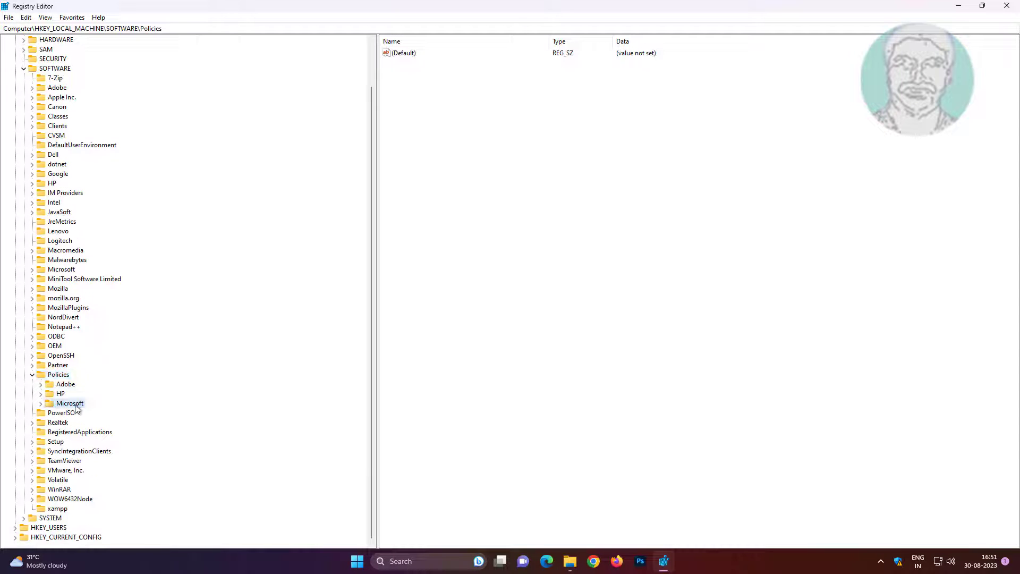
click(41, 405)
scroll(114, 425, down, 4)
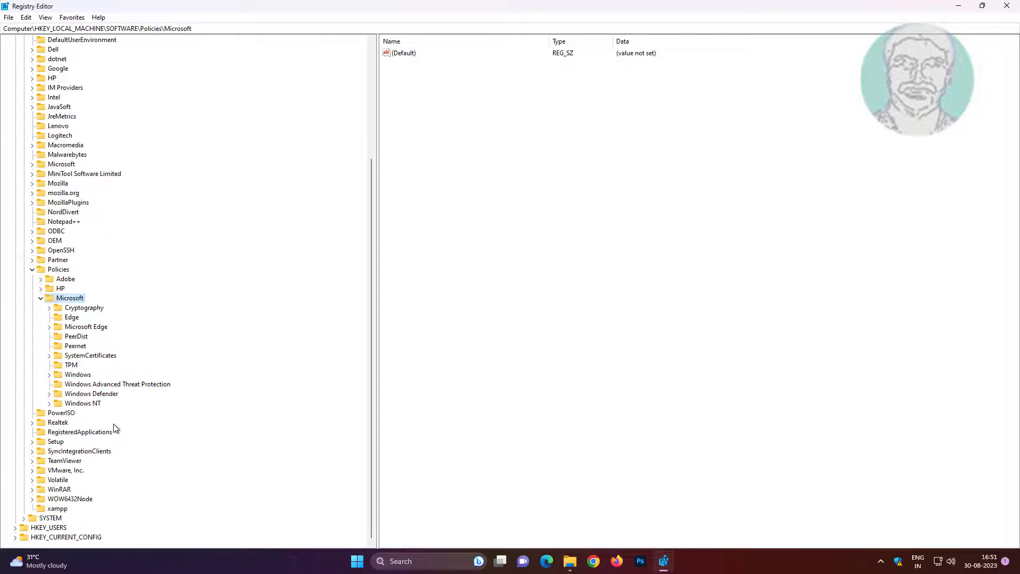
click(88, 327)
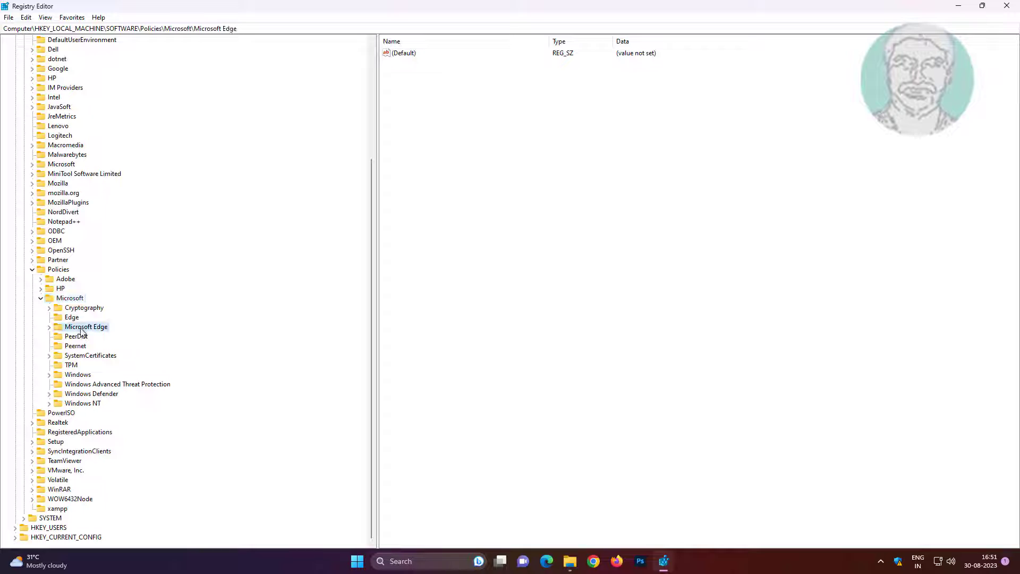
click(49, 327)
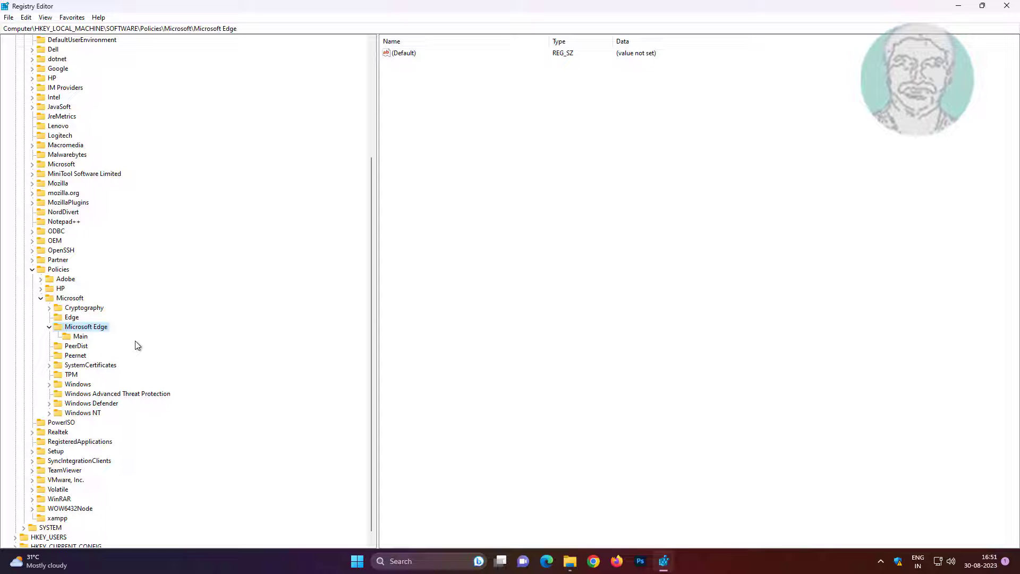
click(82, 339)
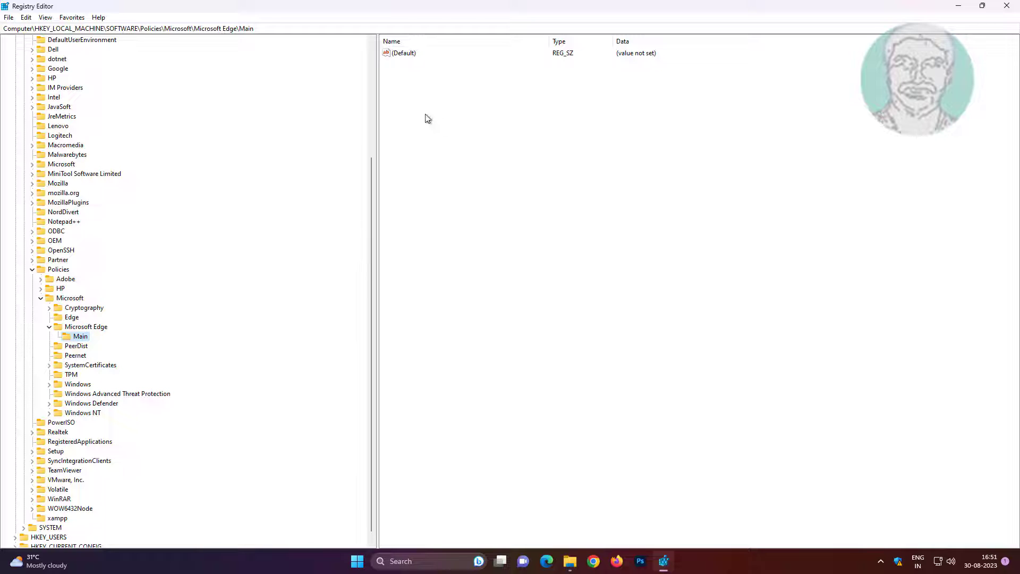
Step: Create a DWORD (32-bit) value named AllowPrelaunch in the Main key and set its data to 0
right_click(432, 83)
mouse_move(454, 92)
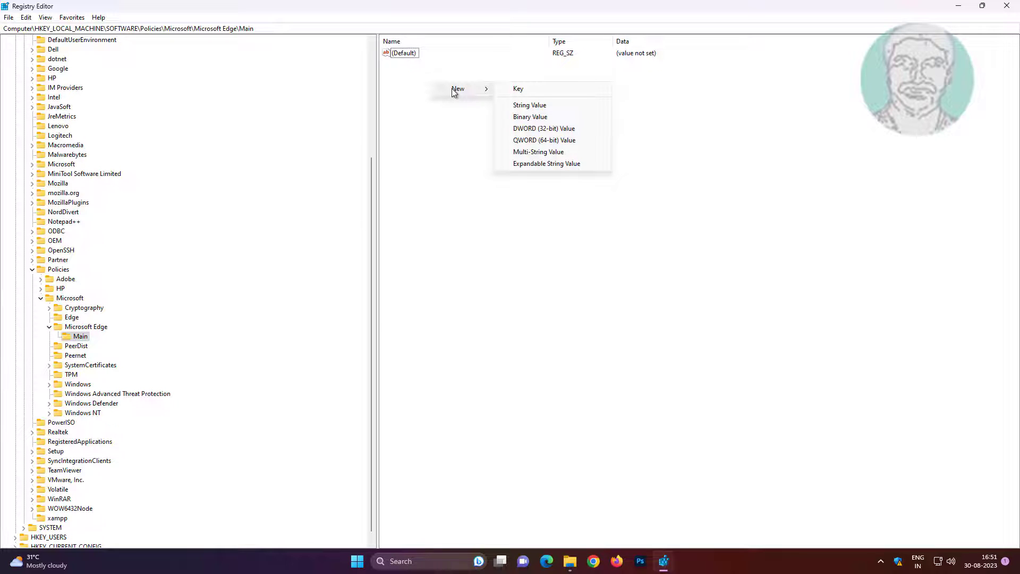
click(544, 128)
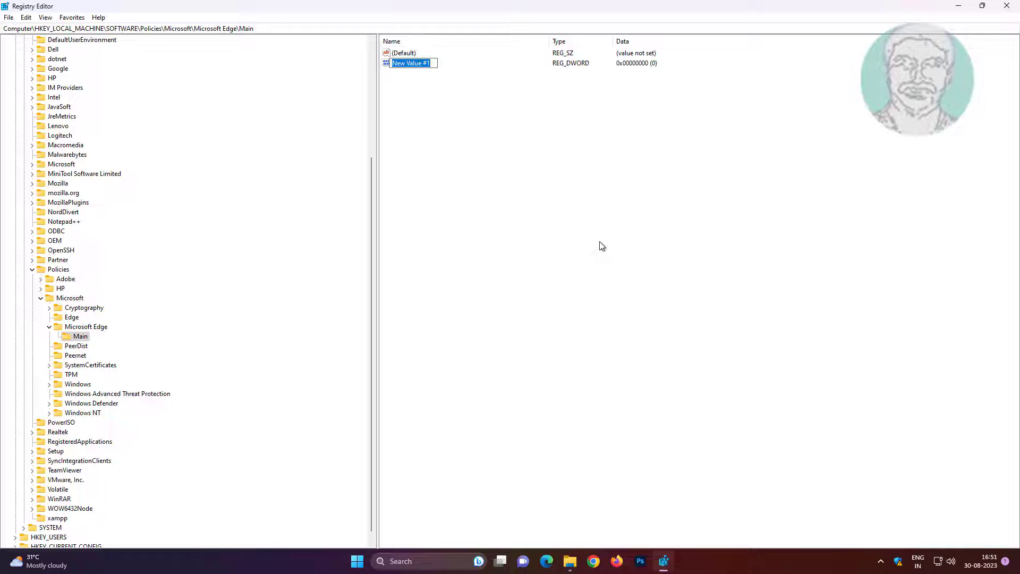
text(AllowPrelaunch)
key(Return)
double_click(414, 64)
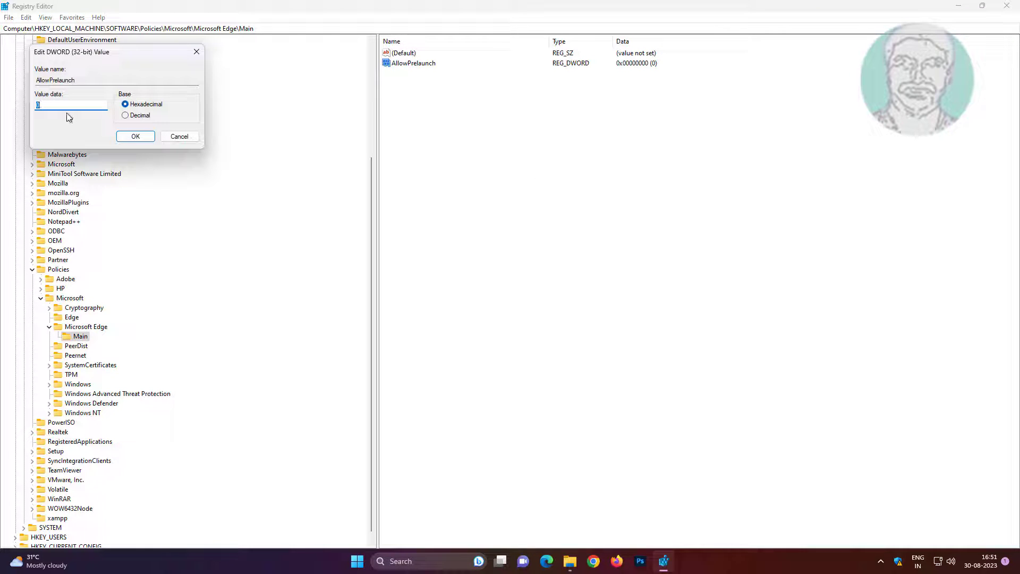
text(0)
click(140, 138)
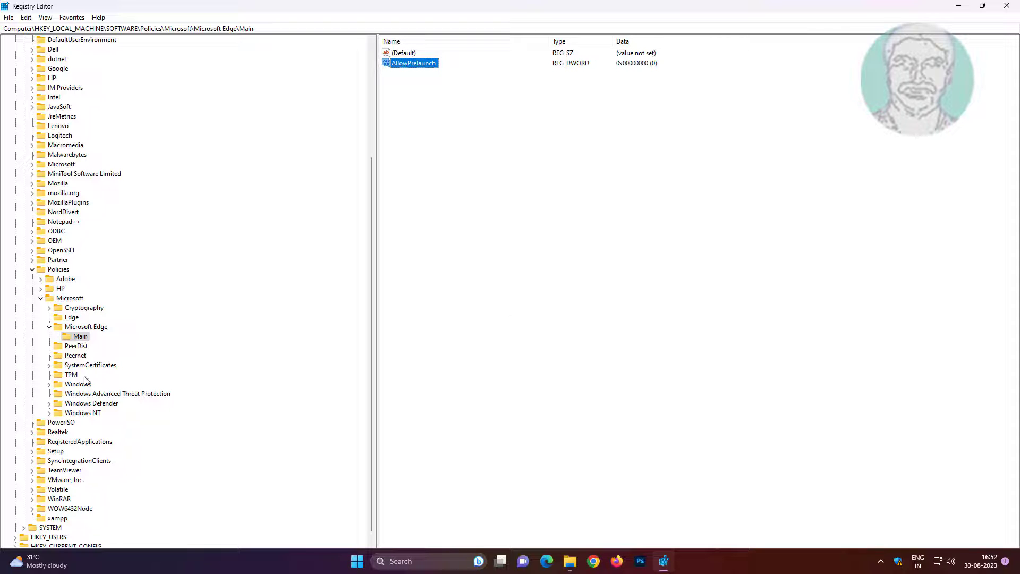
Step: Create a subkey named TabPreloader under the Main key
click(82, 338)
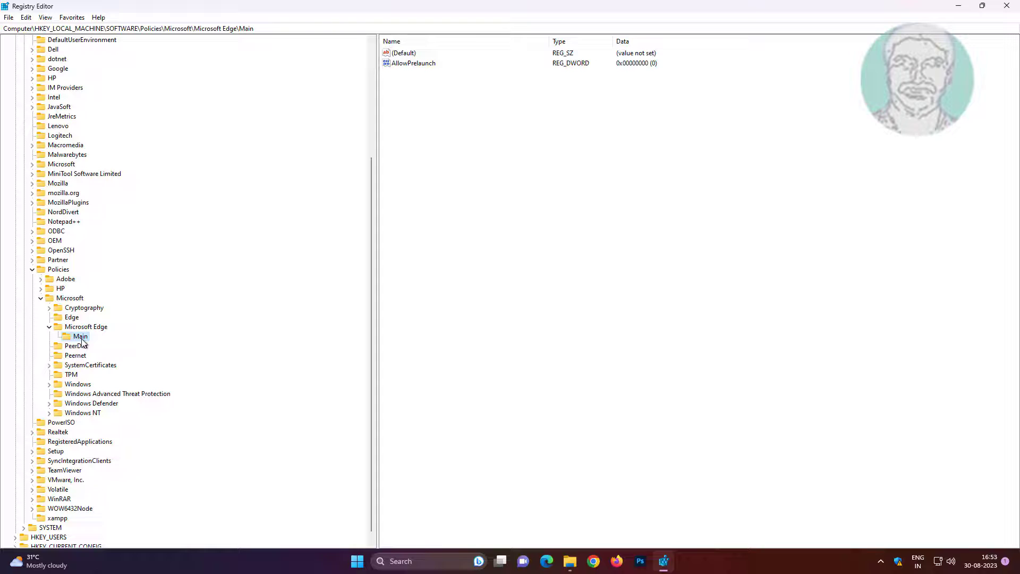
right_click(83, 339)
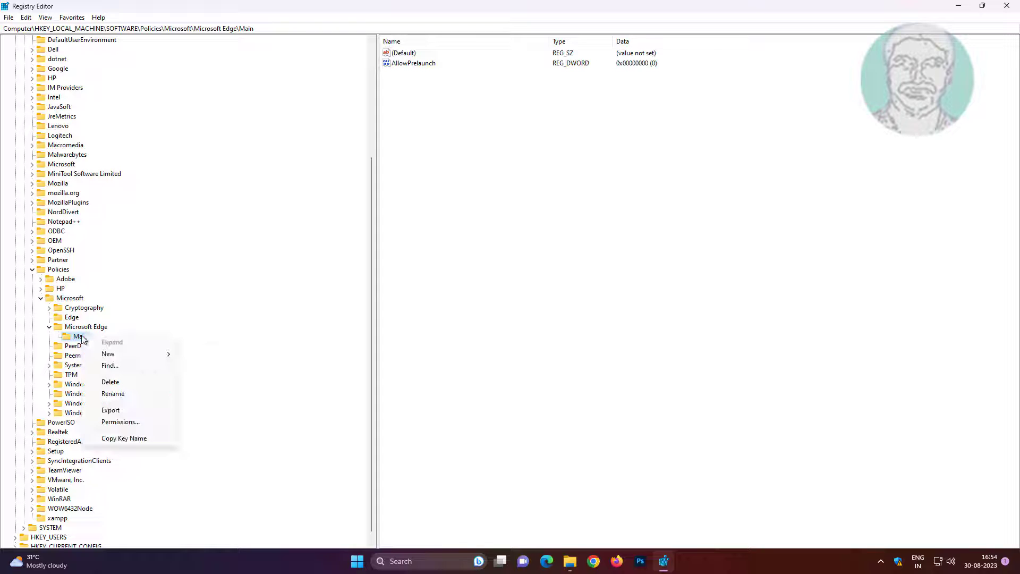
mouse_move(112, 353)
click(261, 353)
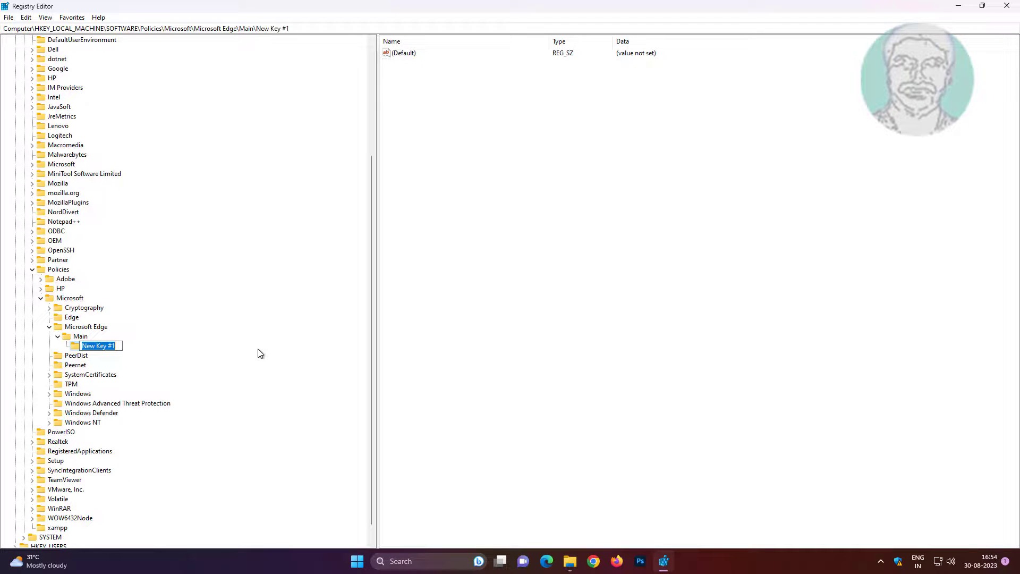
text(TabPreloader)
key(Return)
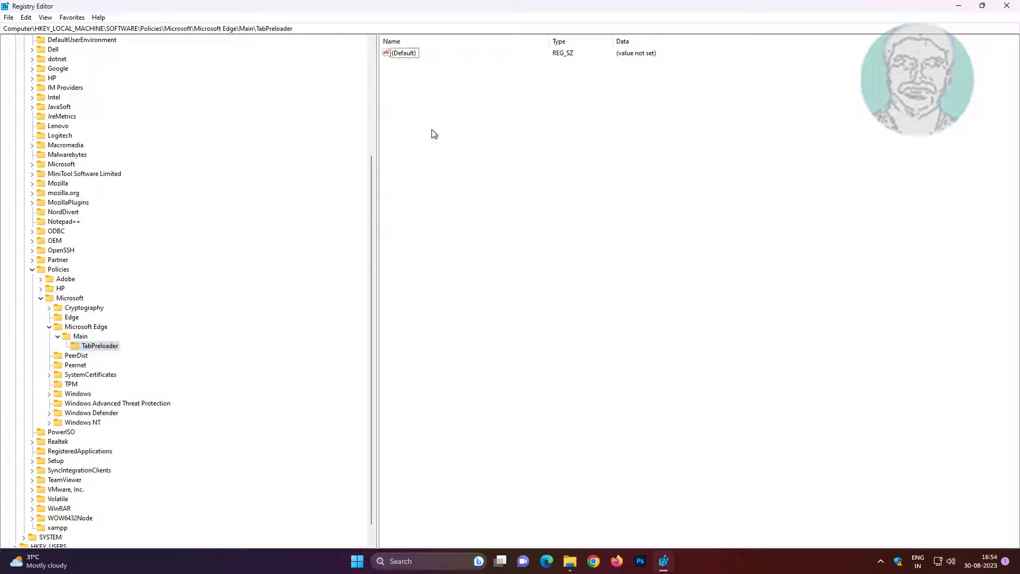
Step: Create a DWORD (32-bit) value named AllowTabPreloading in the TabPreloader key and confirm its data as 0
right_click(433, 132)
mouse_move(465, 136)
click(549, 177)
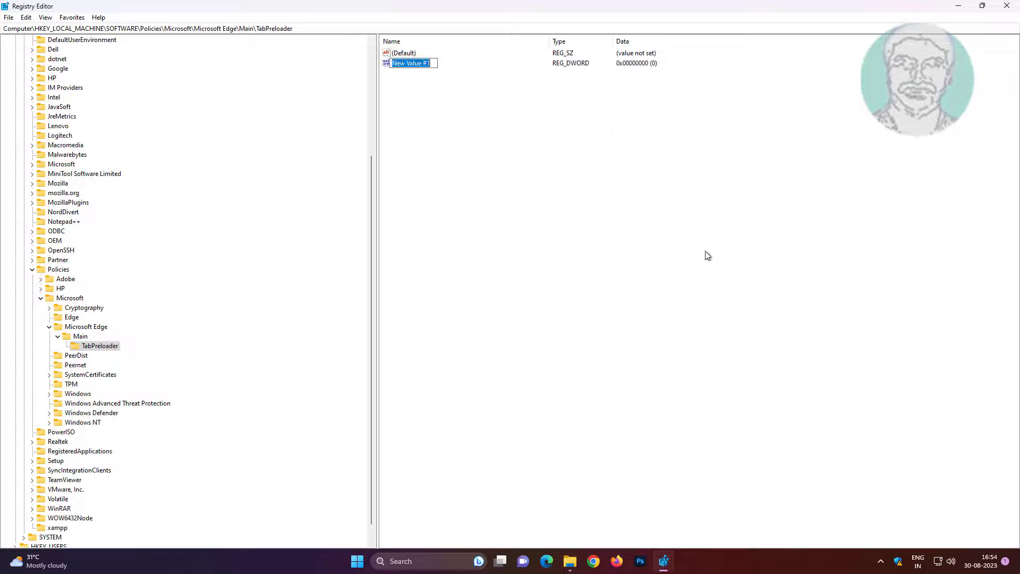
text(AllowTabPreloading)
key(Return)
double_click(441, 64)
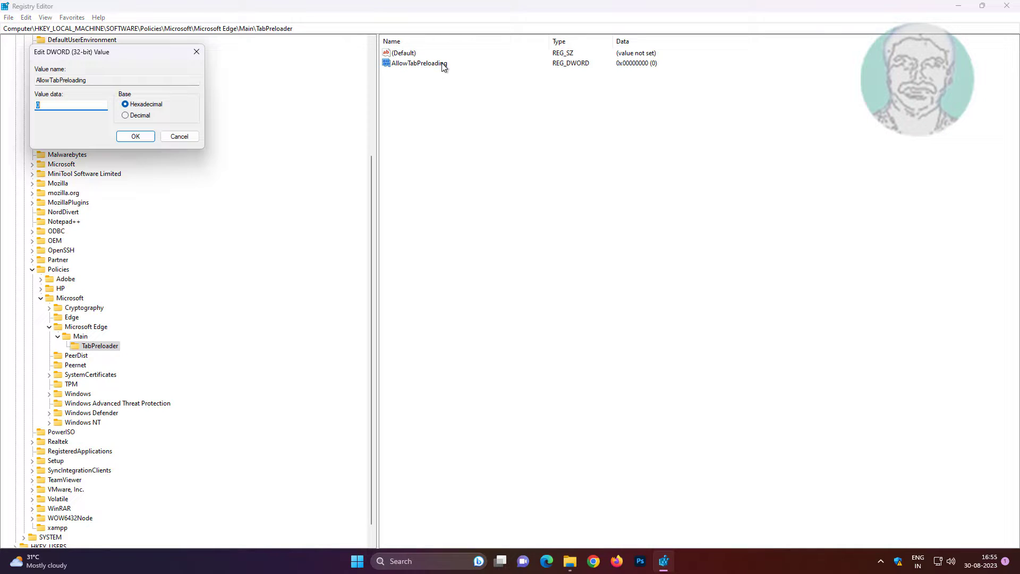
click(74, 103)
click(136, 136)
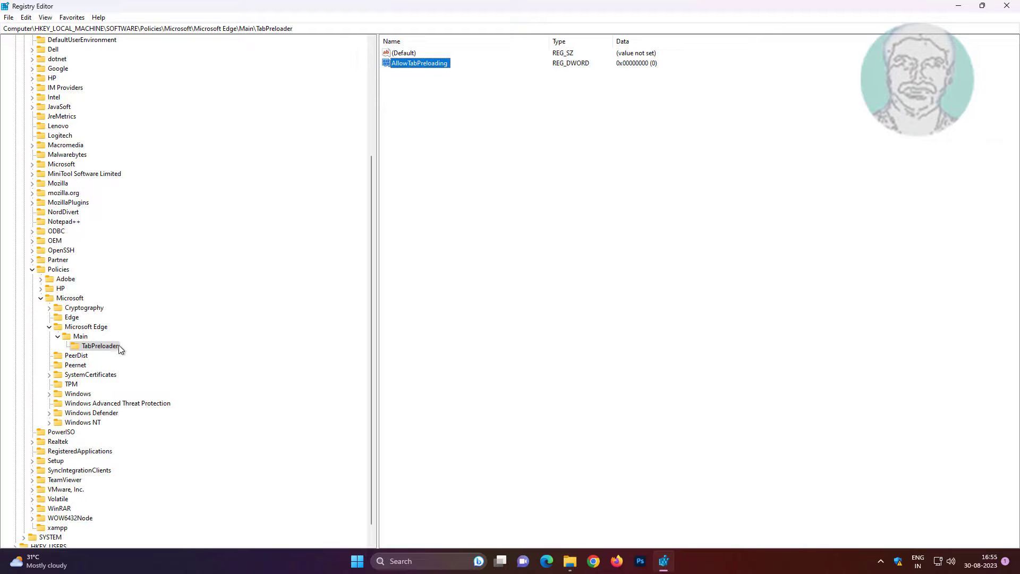
Step: Collapse the expanded registry branches from Main up to SOFTWARE and close Registry Editor
click(56, 336)
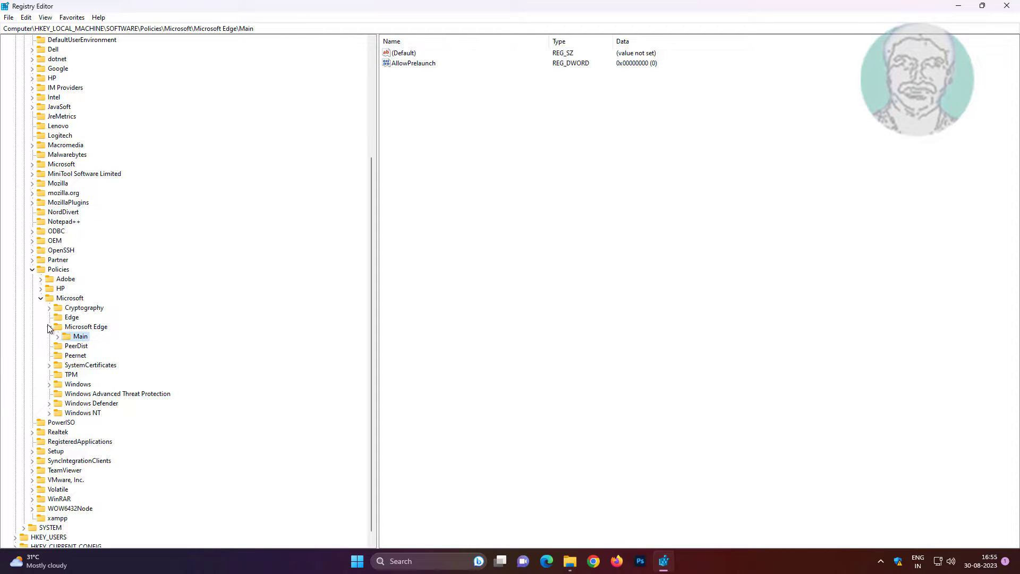
click(49, 327)
click(40, 298)
click(32, 374)
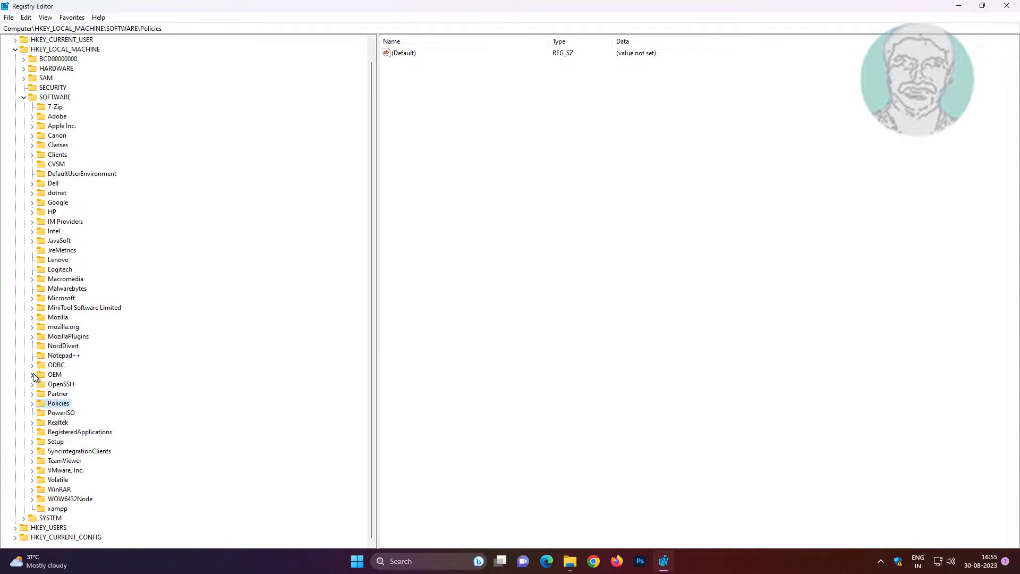
click(24, 117)
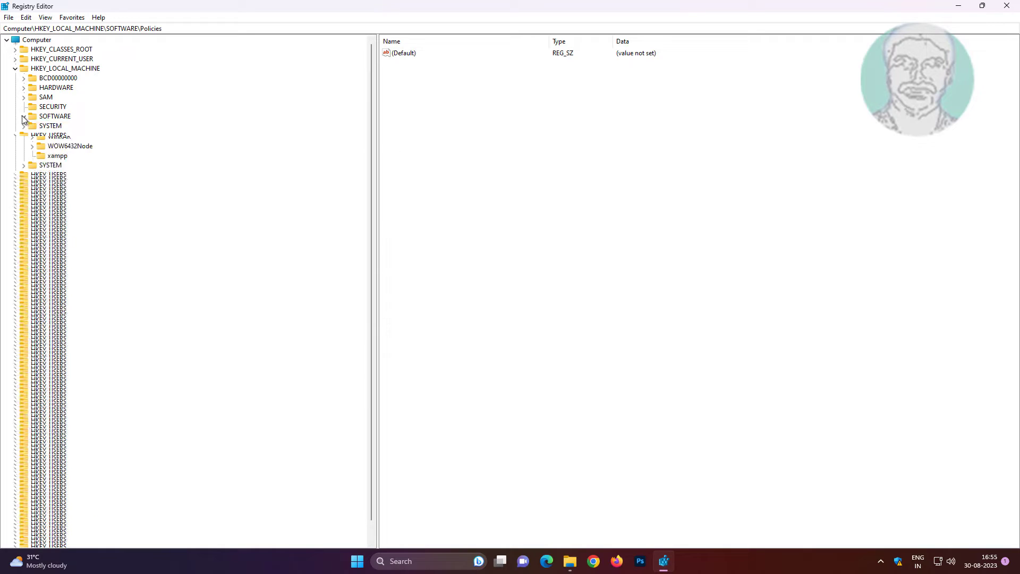
click(1010, 5)
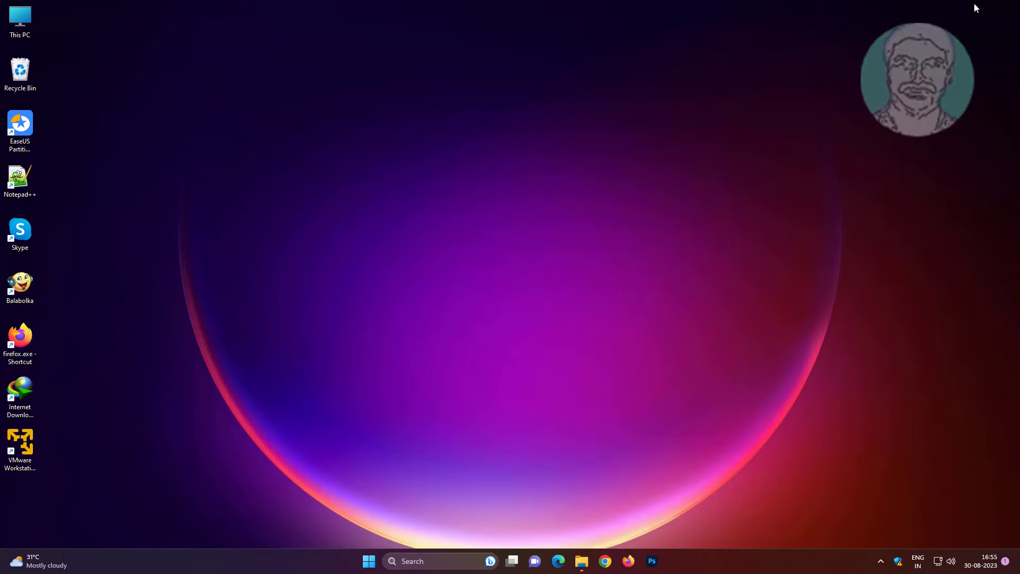
Step: Restart the computer
click(370, 563)
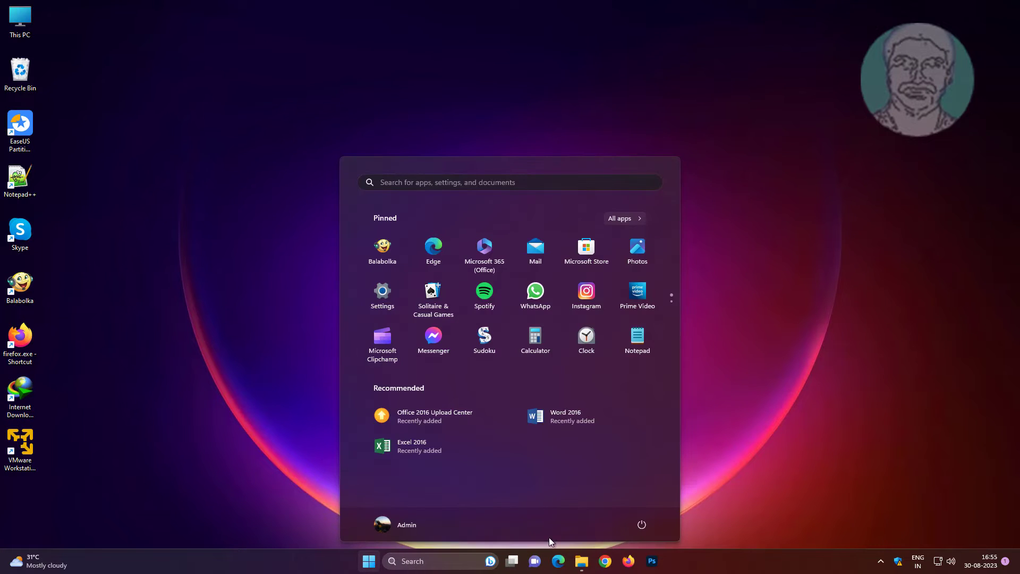
click(641, 525)
click(632, 503)
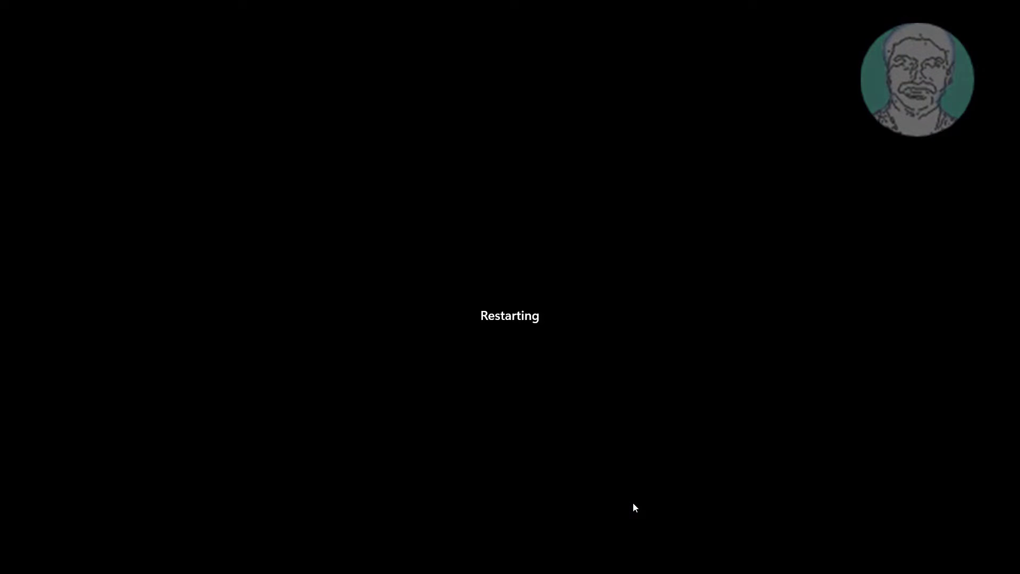